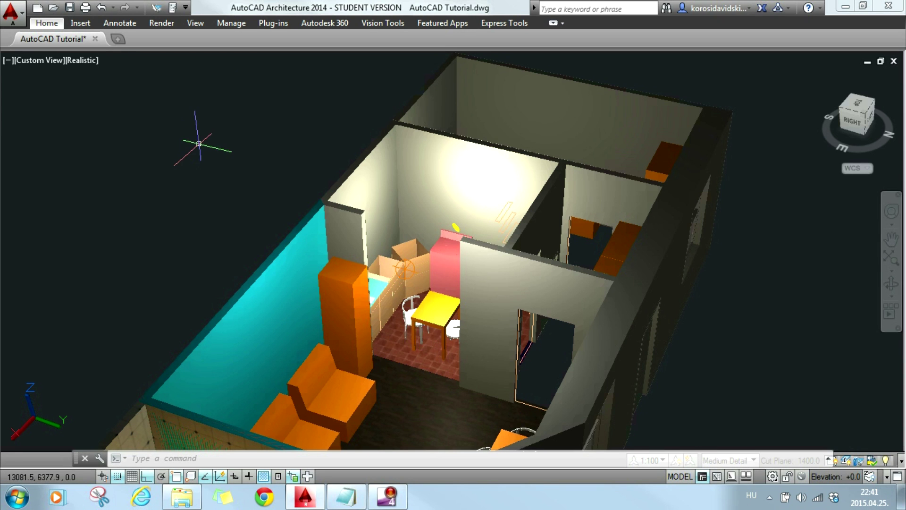
# - In Style Manager, expand Architectural Objects > Wall Styles to list Bathroom and Livingroom, and bring up the New action
pyautogui.click(239, 23)
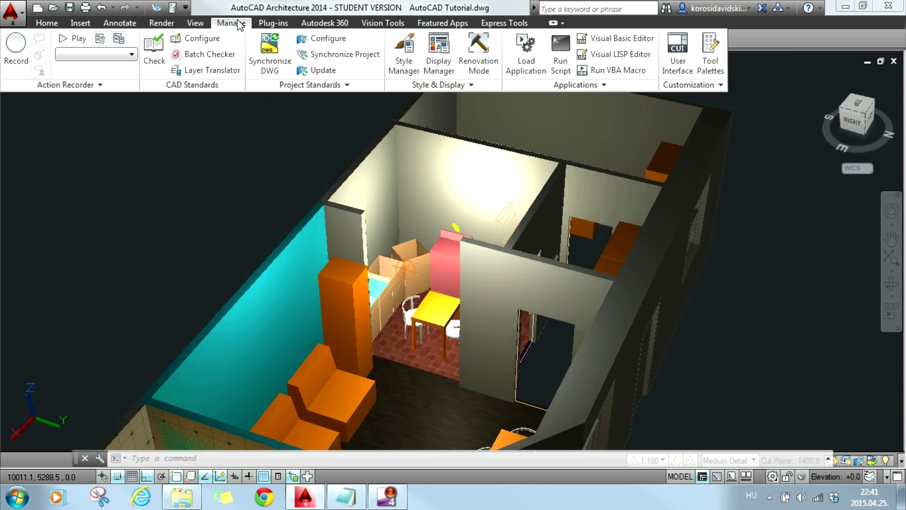
pyautogui.click(404, 66)
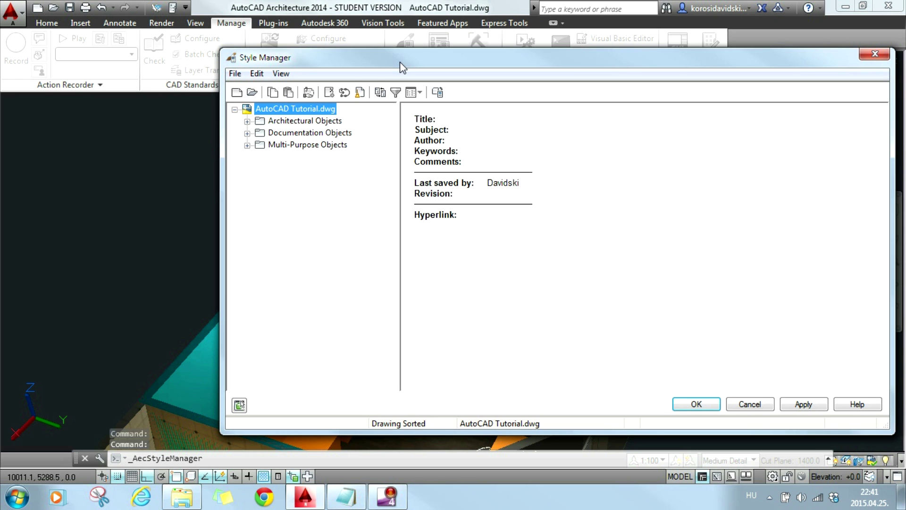
pyautogui.click(247, 122)
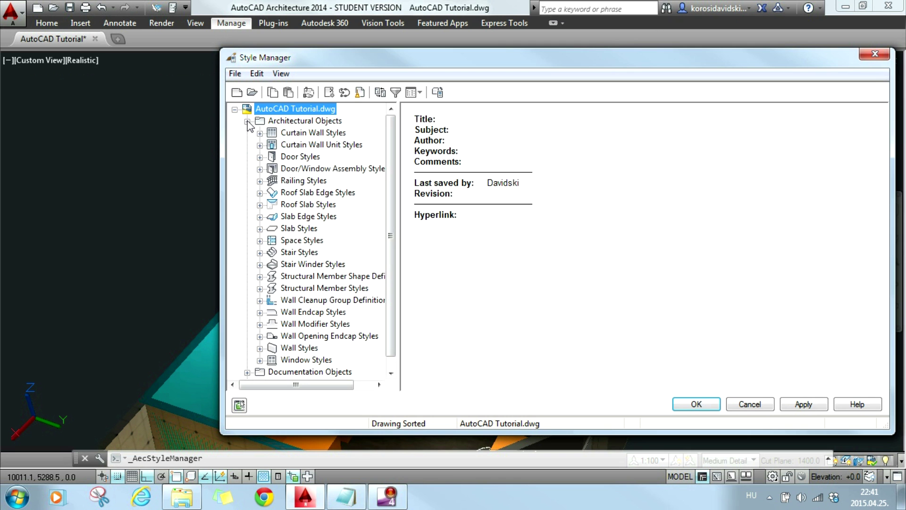
pyautogui.click(259, 349)
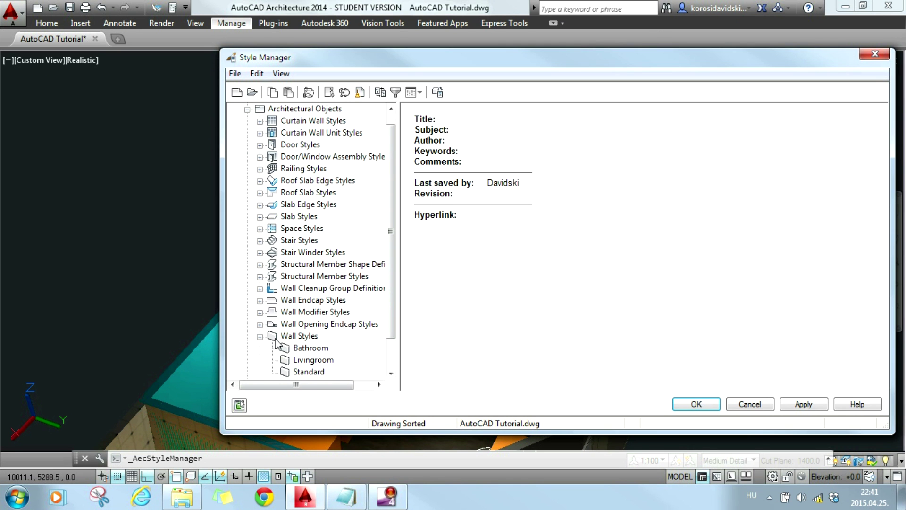
pyautogui.click(298, 336)
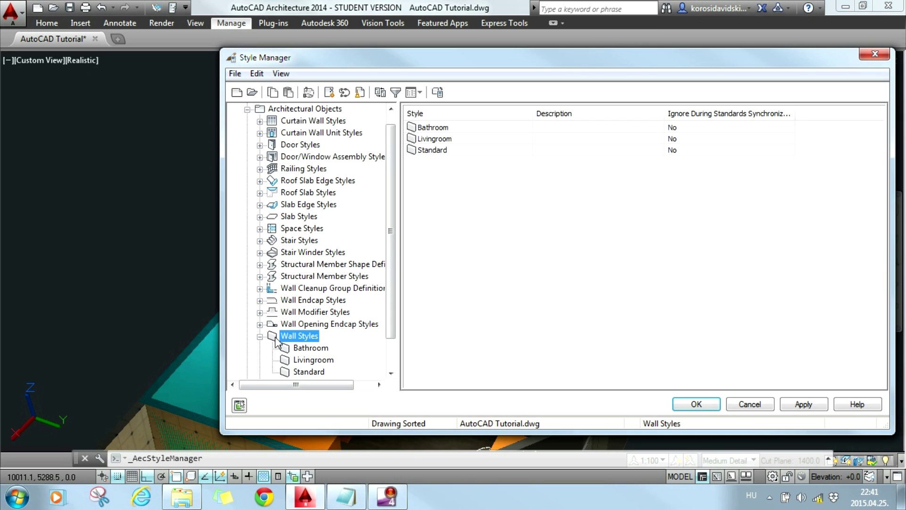
pyautogui.rightClick(276, 341)
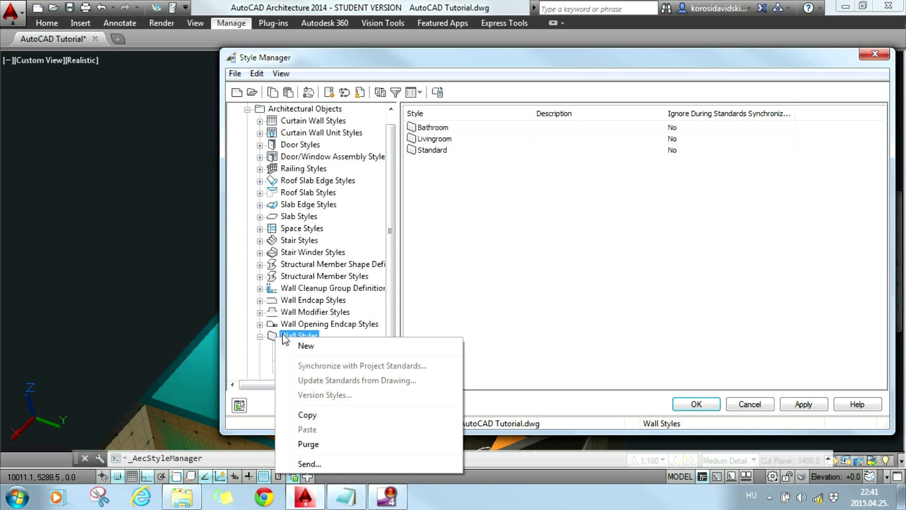
# - Create a new wall style named Kitchen
pyautogui.click(309, 348)
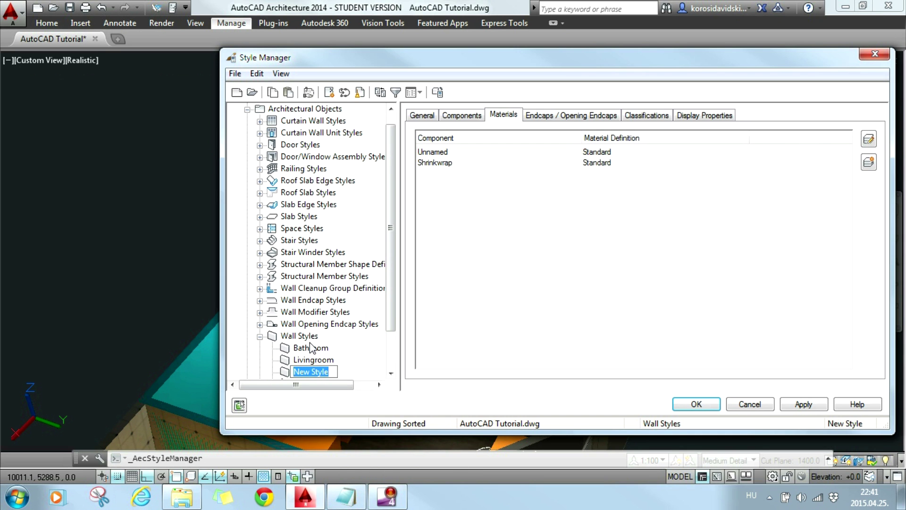
pyautogui.write('Kitchen')
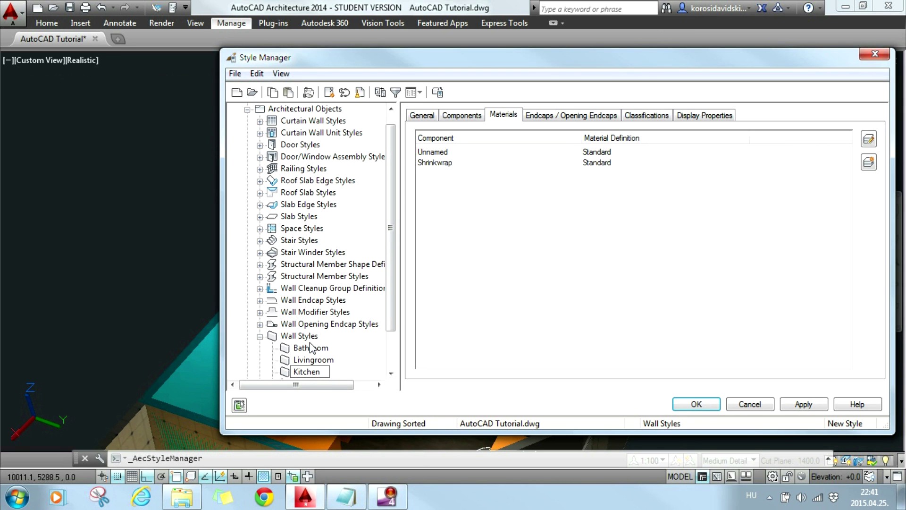
pyautogui.press('Return')
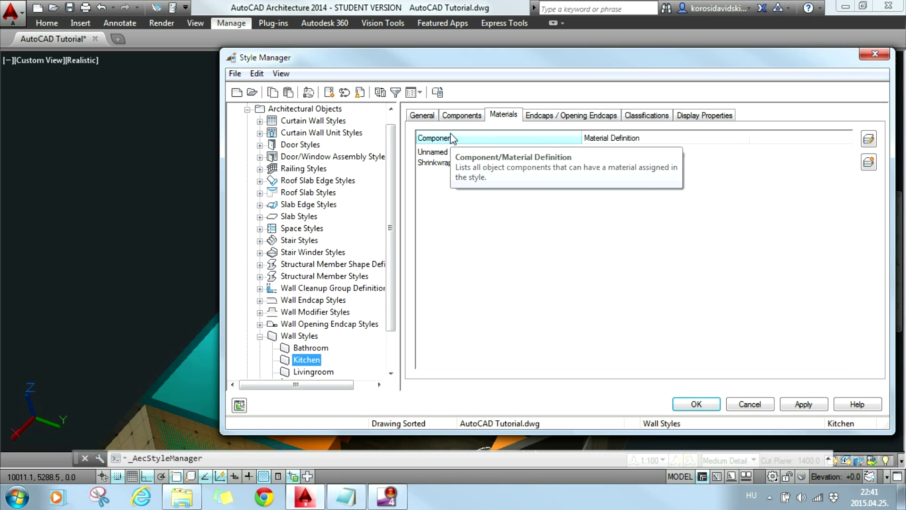
# - Rename the Kitchen style's Unnamed component to Color, review its materials, and save the style
pyautogui.click(422, 116)
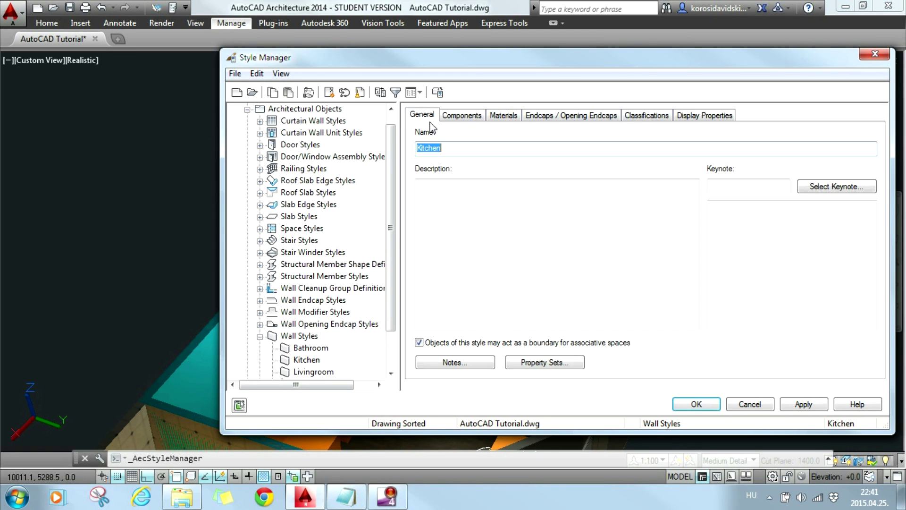
pyautogui.click(462, 116)
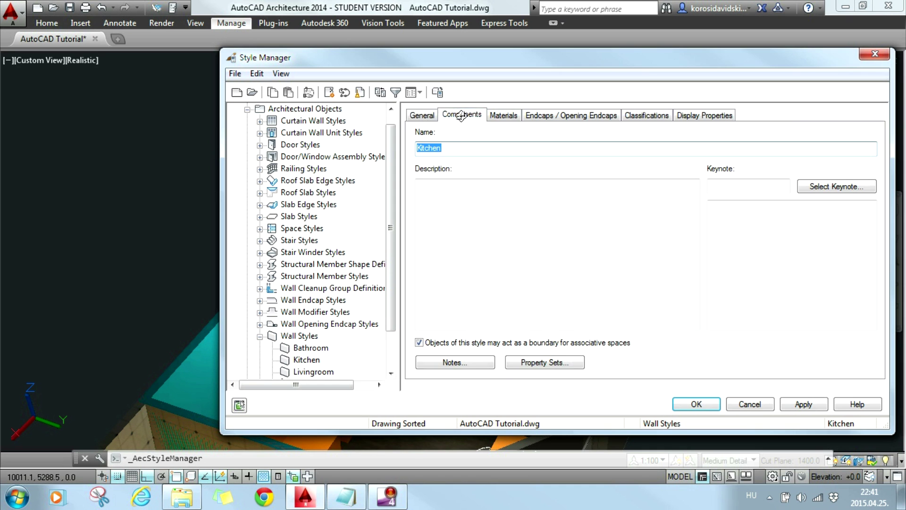
pyautogui.click(579, 182)
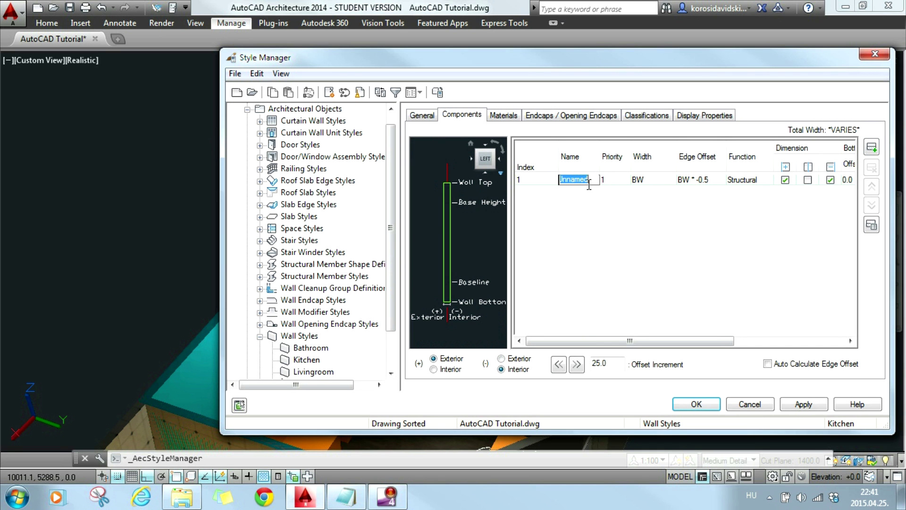
pyautogui.write('Color')
pyautogui.click(503, 117)
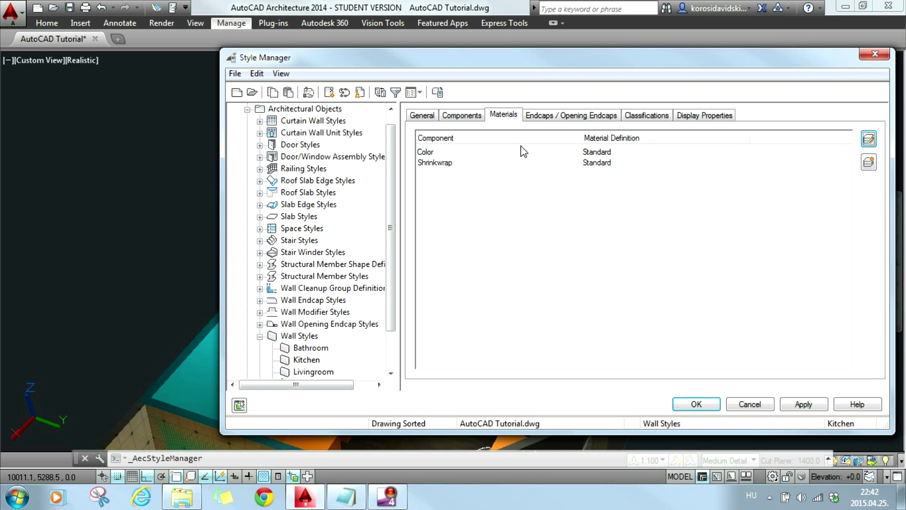
pyautogui.click(703, 405)
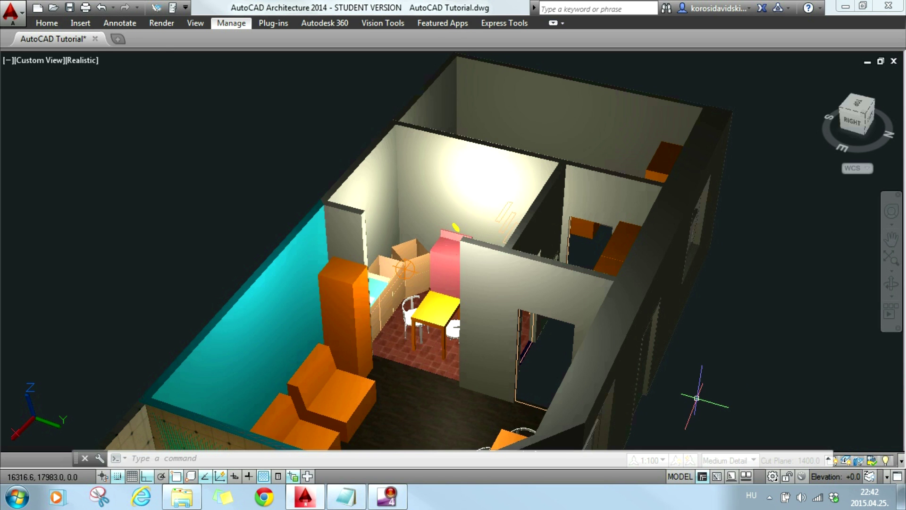
# - Open the Materials Browser and filter the Autodesk Library to Wall Paint, scrolling to Forest Green
pyautogui.click(161, 23)
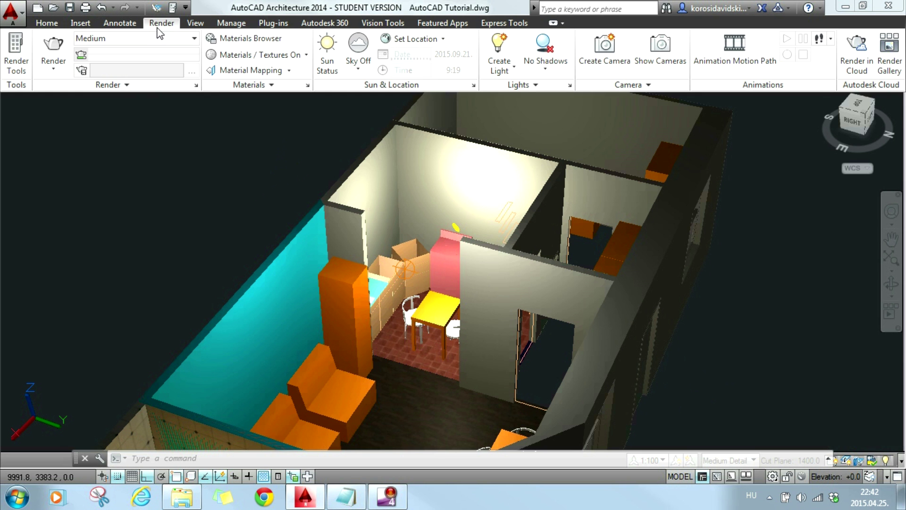
pyautogui.click(247, 41)
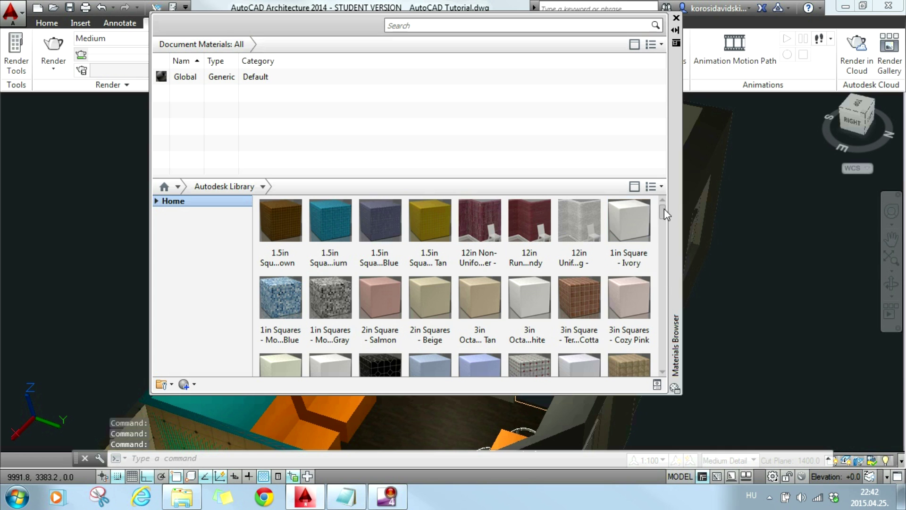
pyautogui.moveTo(662, 213)
pyautogui.mouseDown()
pyautogui.moveTo(667, 301)
pyautogui.moveTo(656, 382)
pyautogui.moveTo(677, 215)
pyautogui.mouseUp()
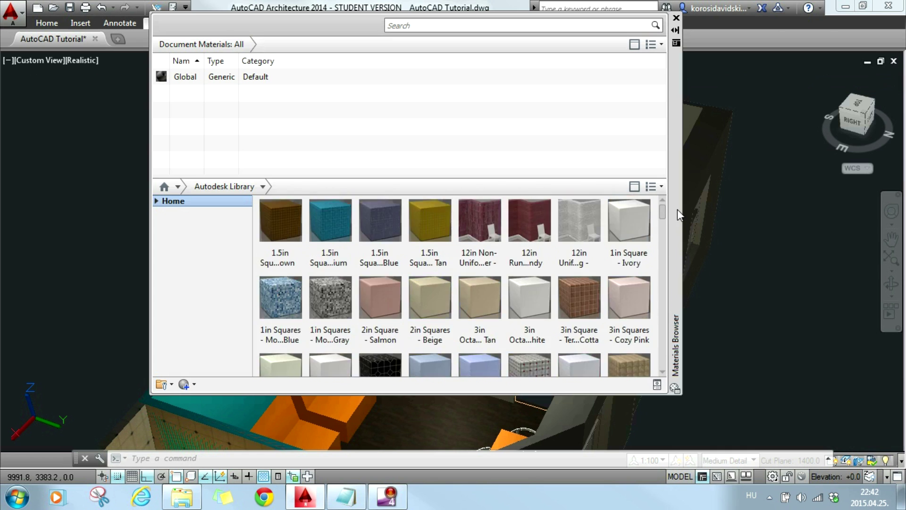
pyautogui.click(264, 187)
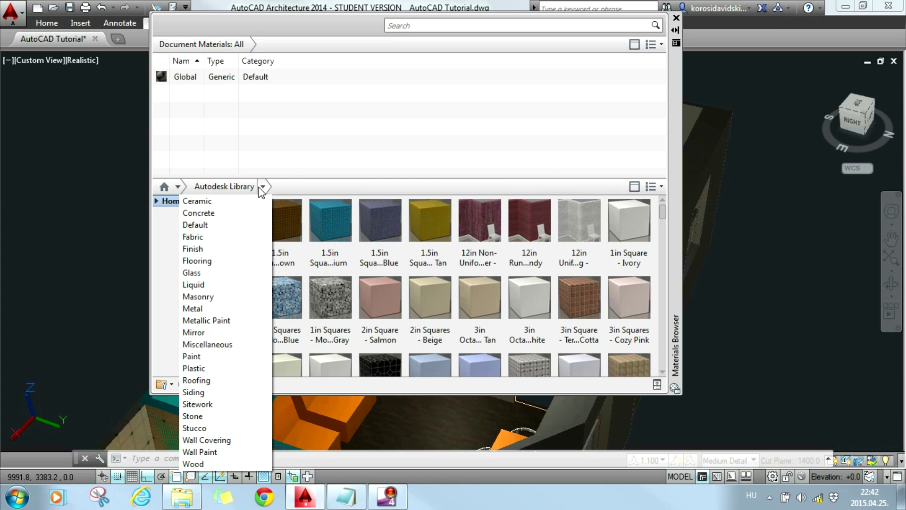
pyautogui.click(229, 452)
pyautogui.scroll(-2, 520, 330)
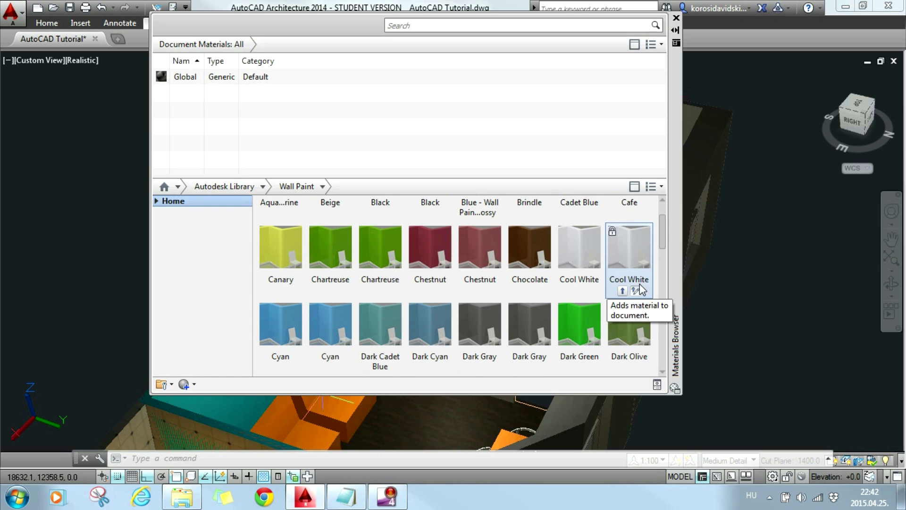
pyautogui.moveTo(666, 232); pyautogui.dragTo(667, 251)
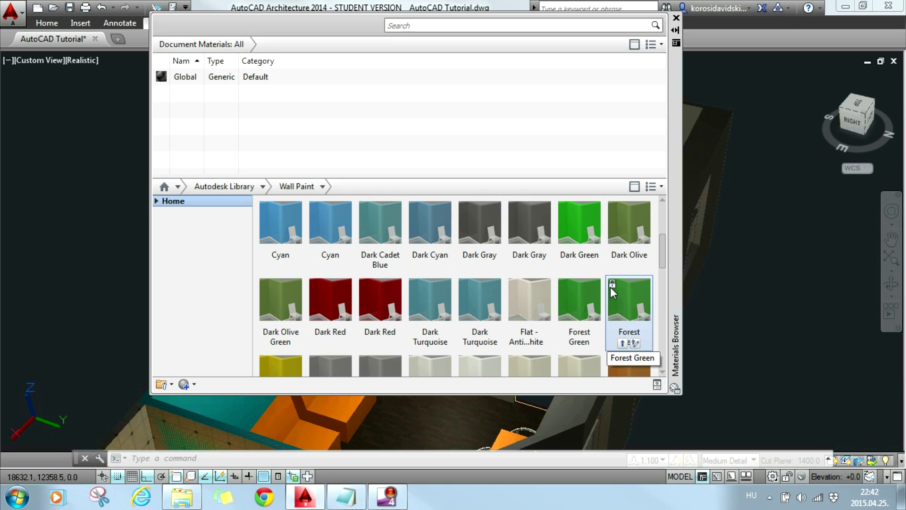
# - Add the Forest Green wall paint to the active tool palette
pyautogui.rightClick(581, 302)
pyautogui.moveTo(630, 348)
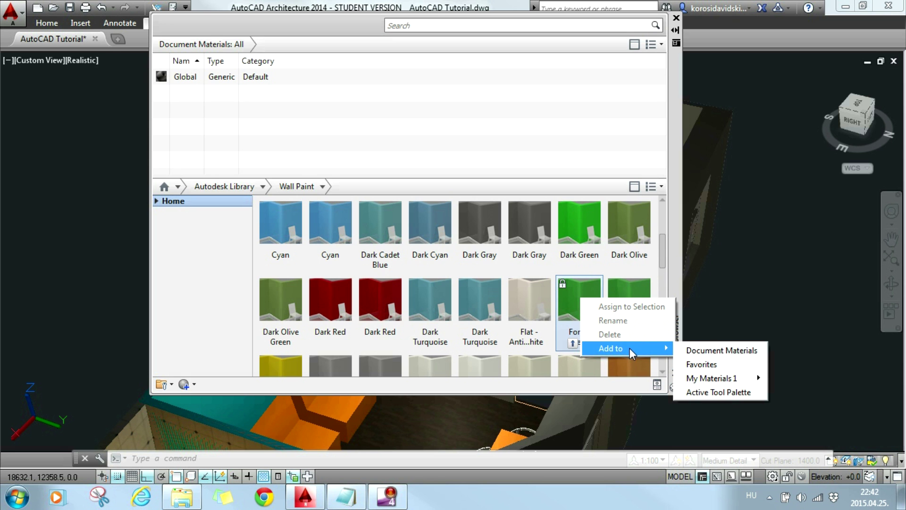
pyautogui.click(724, 392)
pyautogui.scroll(-1, 623, 326)
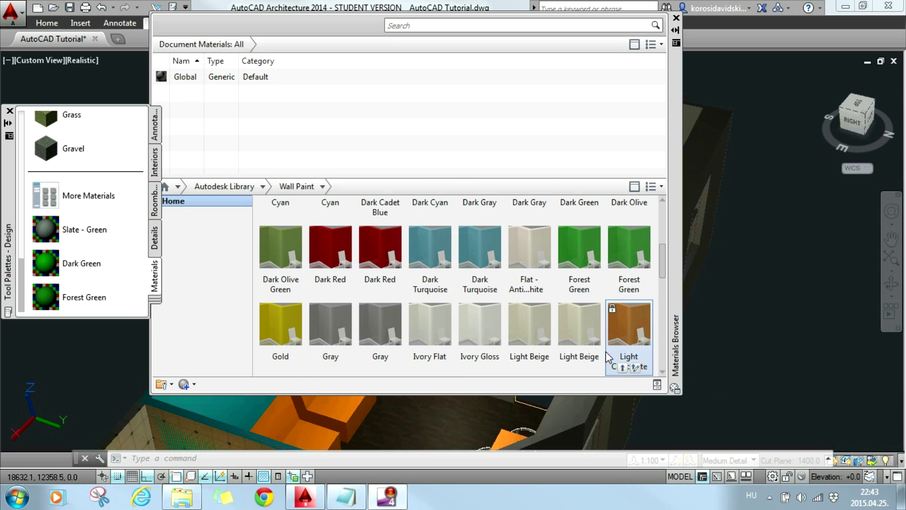
# - Create a Forest Green AEC material in the drawing and close the Materials Browser
pyautogui.click(92, 305)
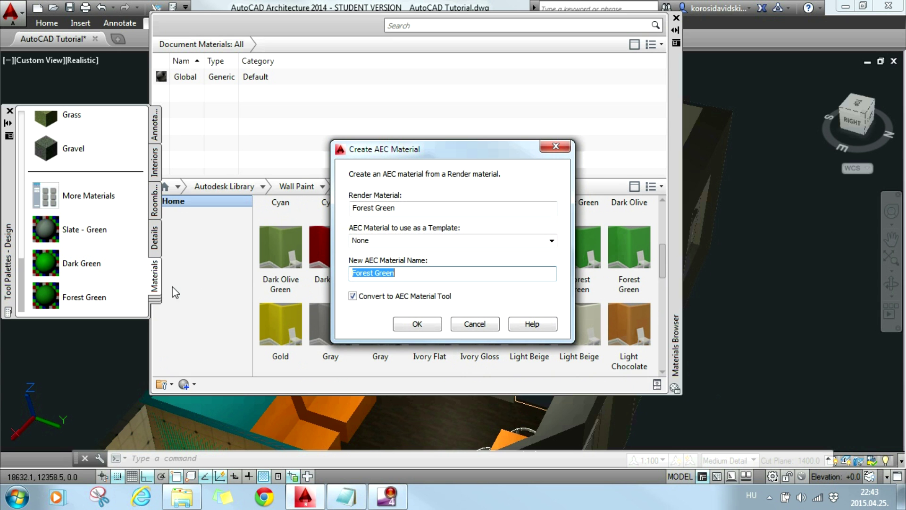
pyautogui.click(426, 326)
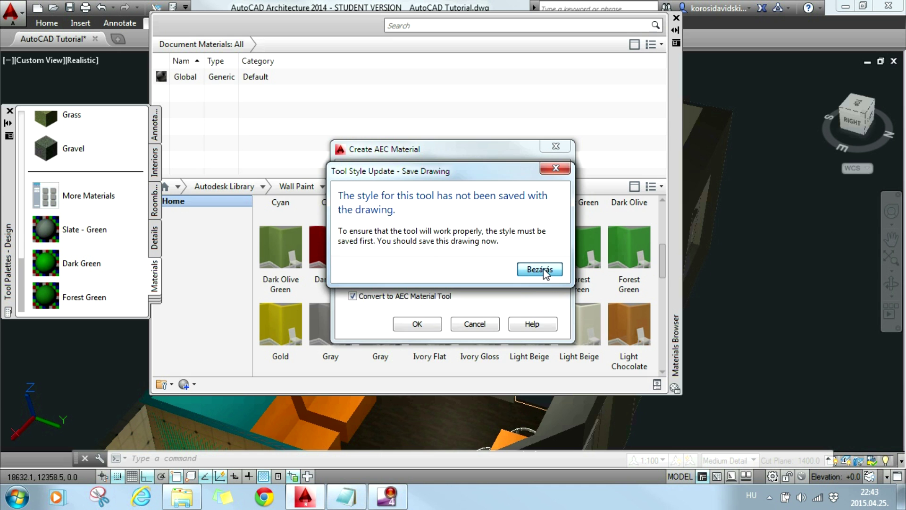
pyautogui.click(541, 269)
pyautogui.scroll(1, 394, 243)
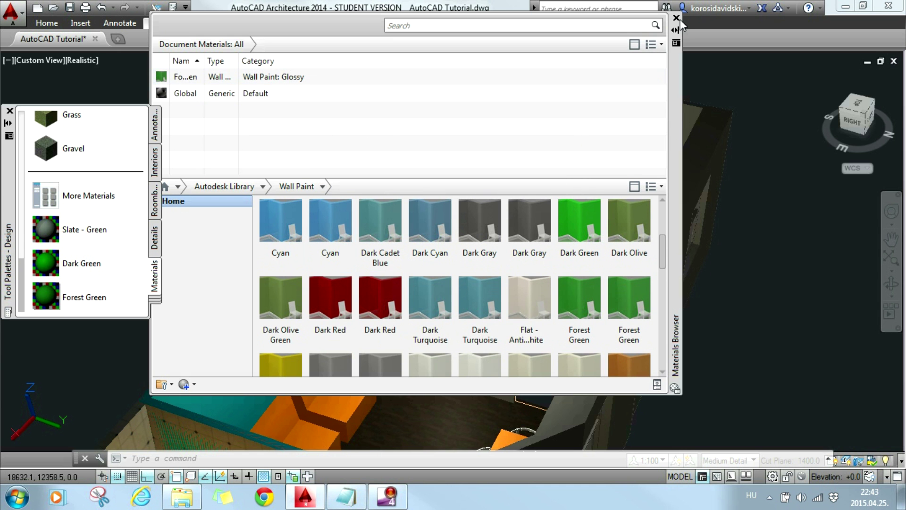
pyautogui.click(676, 18)
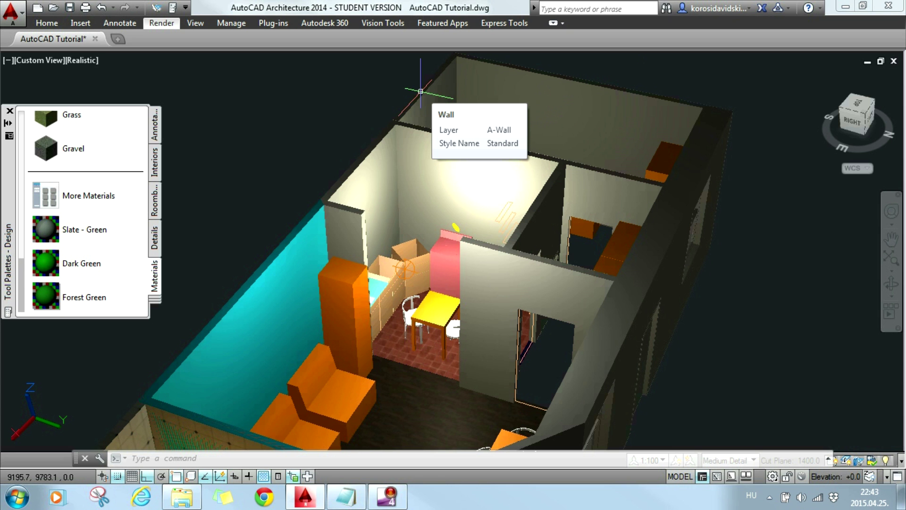
# - In Style Manager, set the Kitchen wall style's Color component material to Forest Green
pyautogui.click(232, 23)
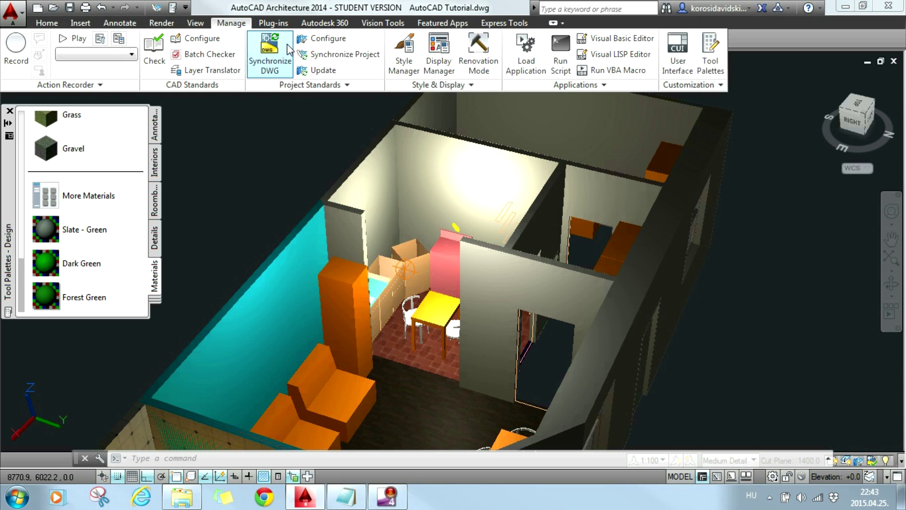
pyautogui.click(402, 71)
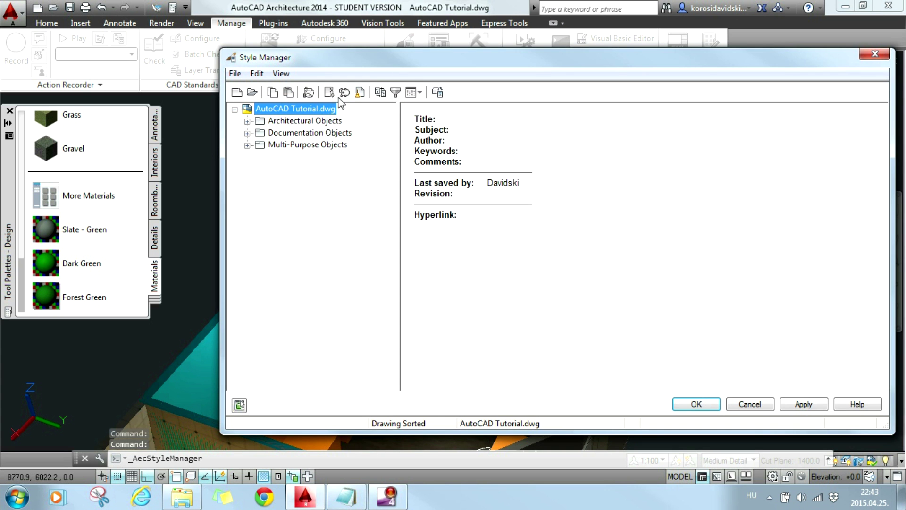
pyautogui.click(247, 122)
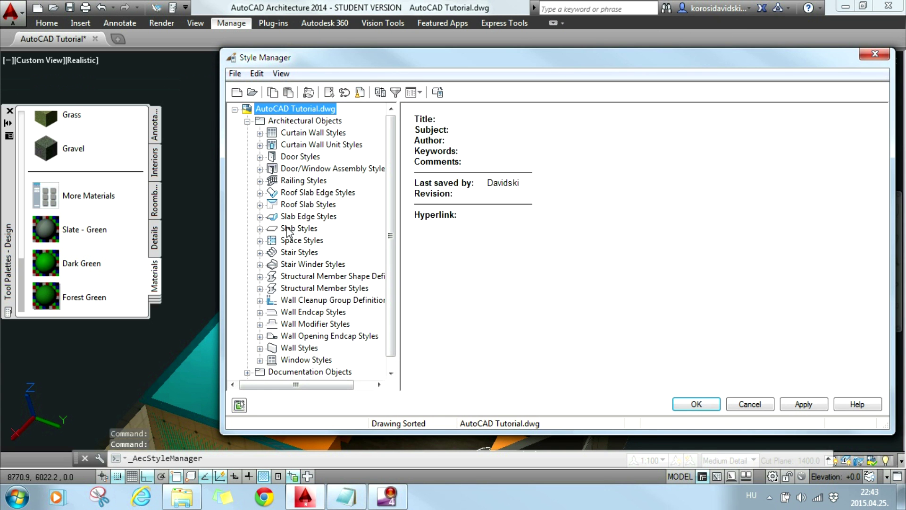
pyautogui.click(259, 348)
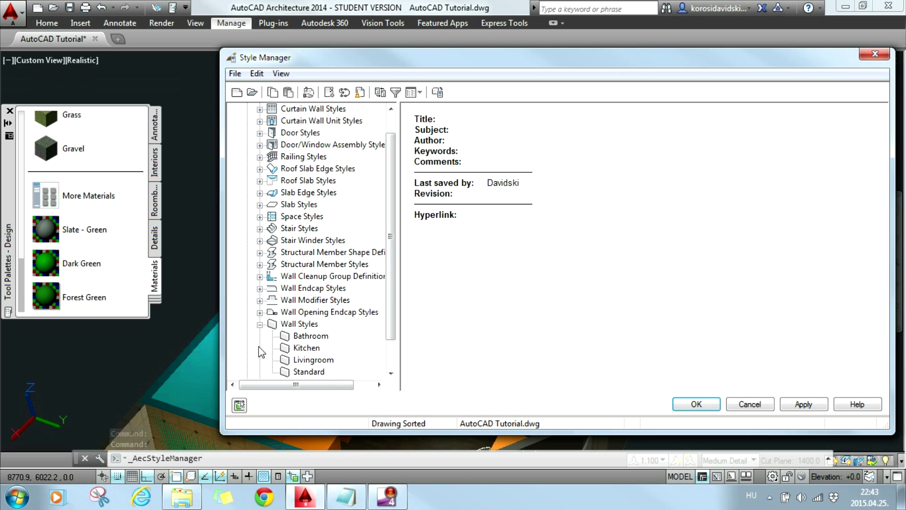
pyautogui.click(304, 348)
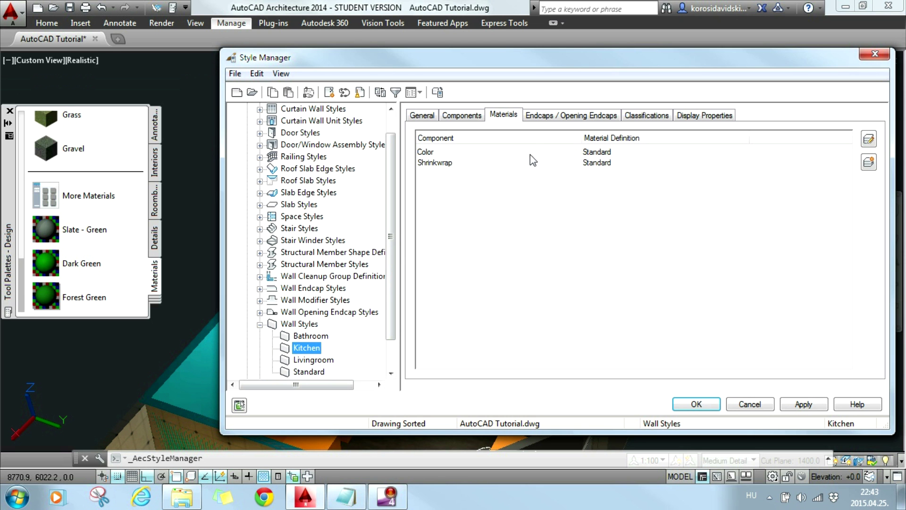
pyautogui.click(617, 152)
pyautogui.click(617, 153)
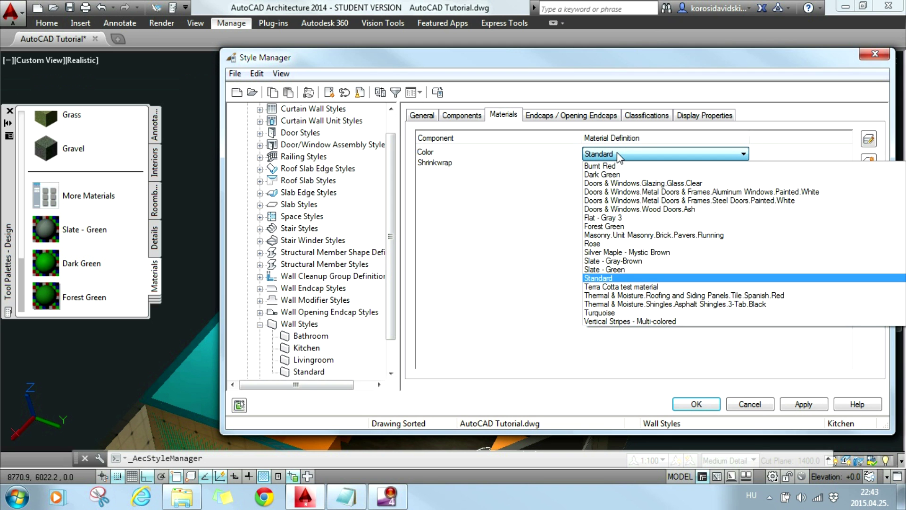
pyautogui.click(628, 226)
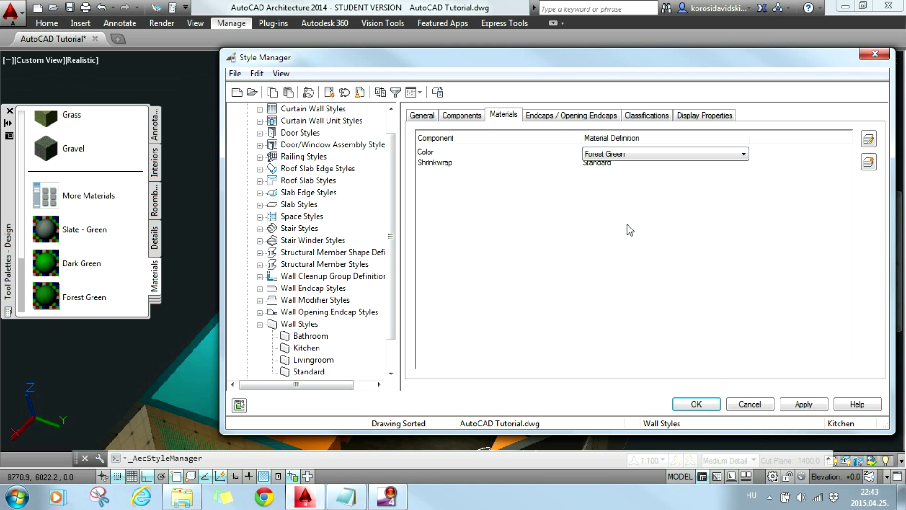
pyautogui.click(712, 405)
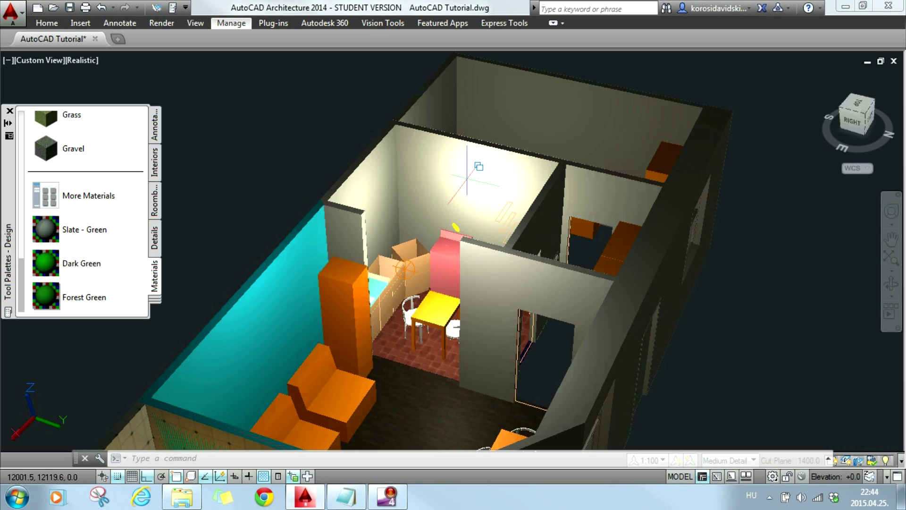
# - Select the three kitchen walls, including the doorway partition, and open their Properties palette
pyautogui.click(456, 179)
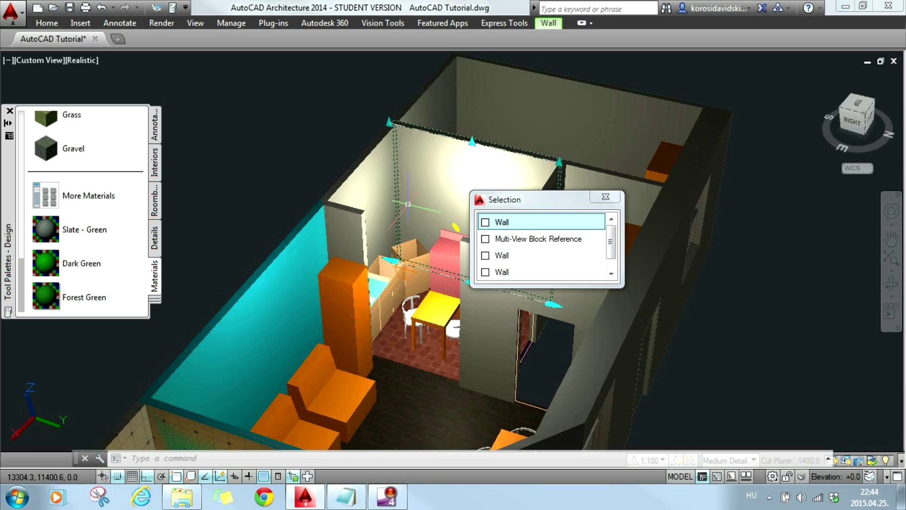
pyautogui.click(491, 223)
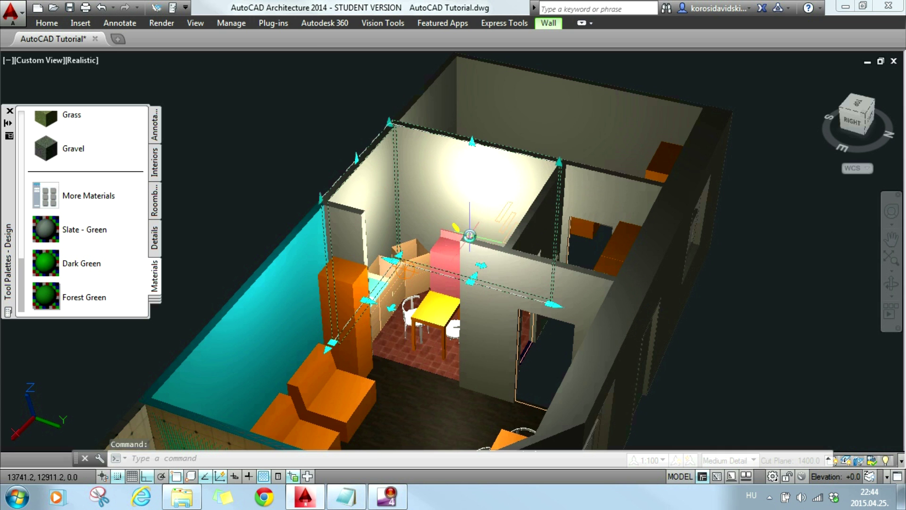
pyautogui.keyDown('shift'); pyautogui.moveTo(496, 241); pyautogui.dragTo(555, 249, button='middle'); pyautogui.keyUp('shift')
pyautogui.click(523, 188)
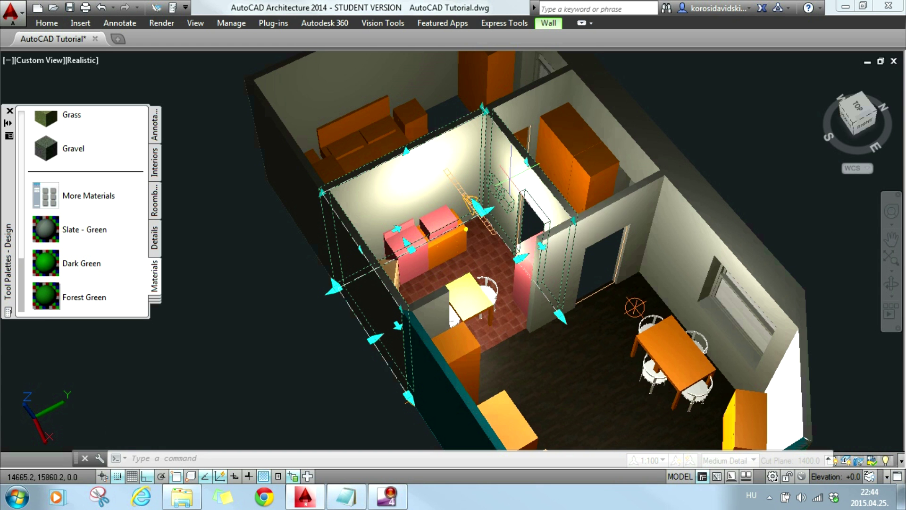
pyautogui.rightClick(511, 184)
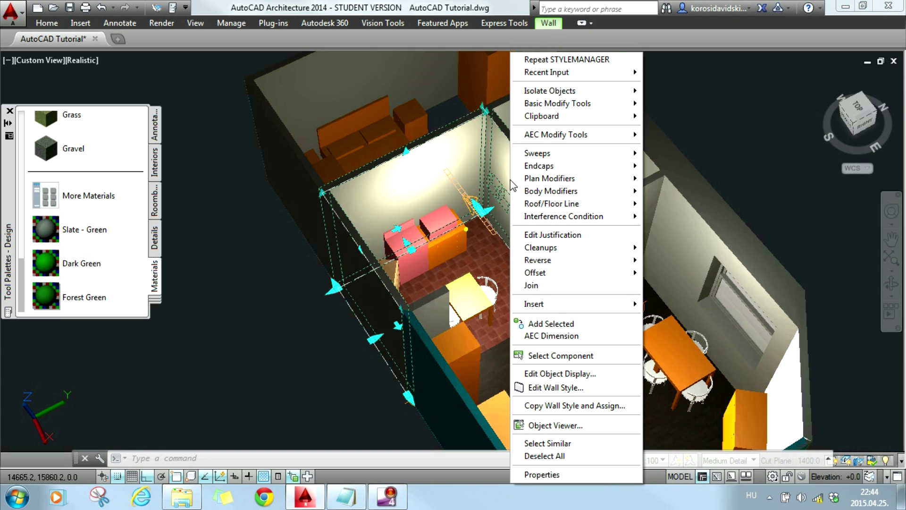
pyautogui.click(557, 474)
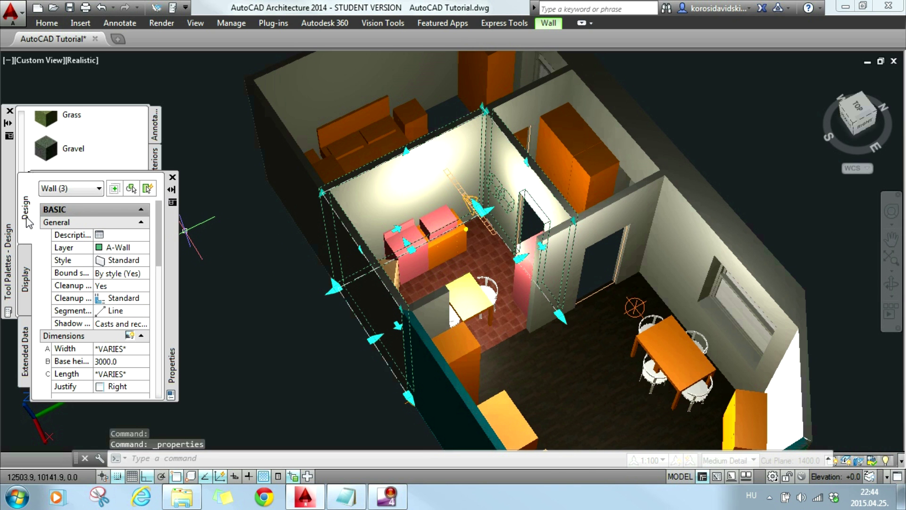
# - Change the selected walls' Style to Kitchen, deselect, close Properties, and orbit to the green kitchen
pyautogui.click(113, 263)
pyautogui.click(114, 265)
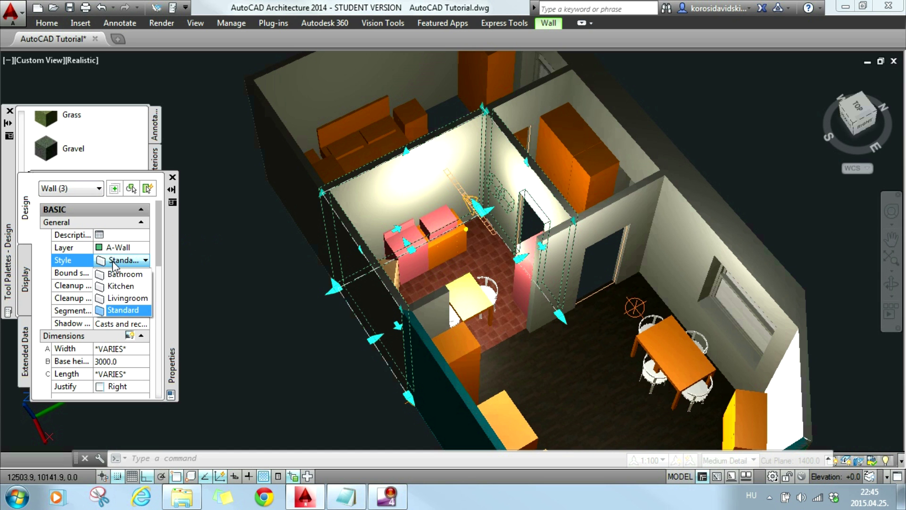
pyautogui.click(124, 284)
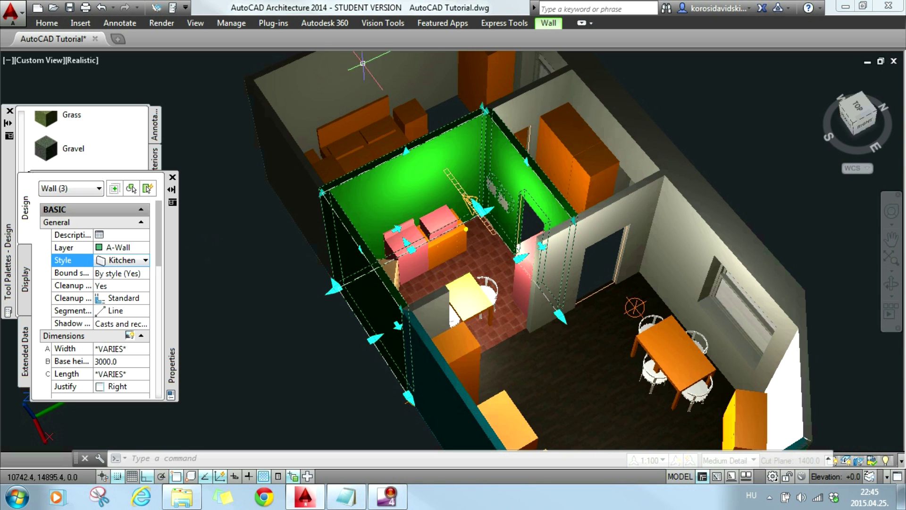
pyautogui.press('Escape')
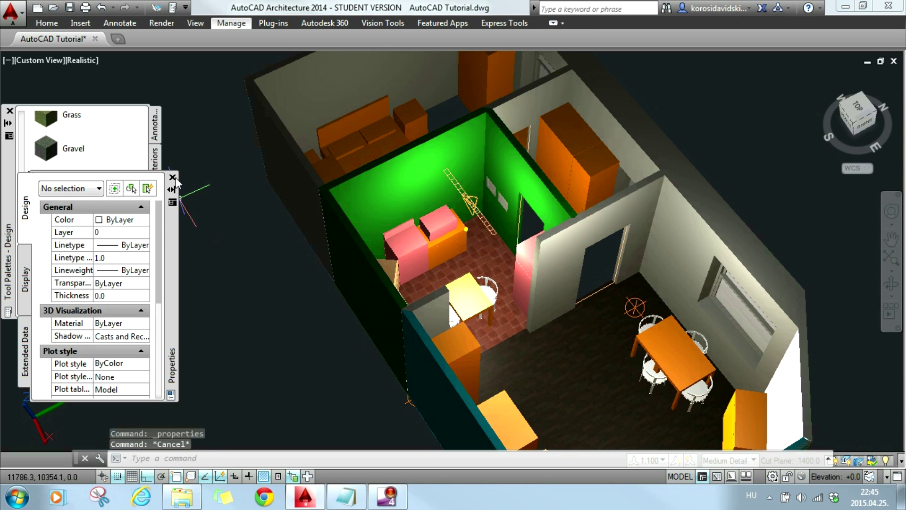
pyautogui.click(172, 177)
pyautogui.keyDown('shift'); pyautogui.moveTo(346, 292); pyautogui.dragTo(161, 283, button='middle'); pyautogui.keyUp('shift')
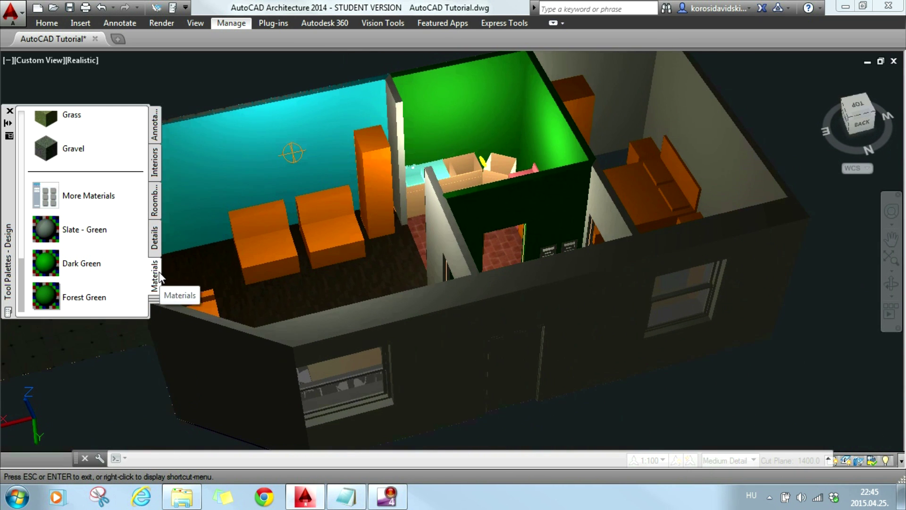
pyautogui.keyDown('shift'); pyautogui.moveTo(293, 152); pyautogui.dragTo(387, 326, button='middle'); pyautogui.keyUp('shift')
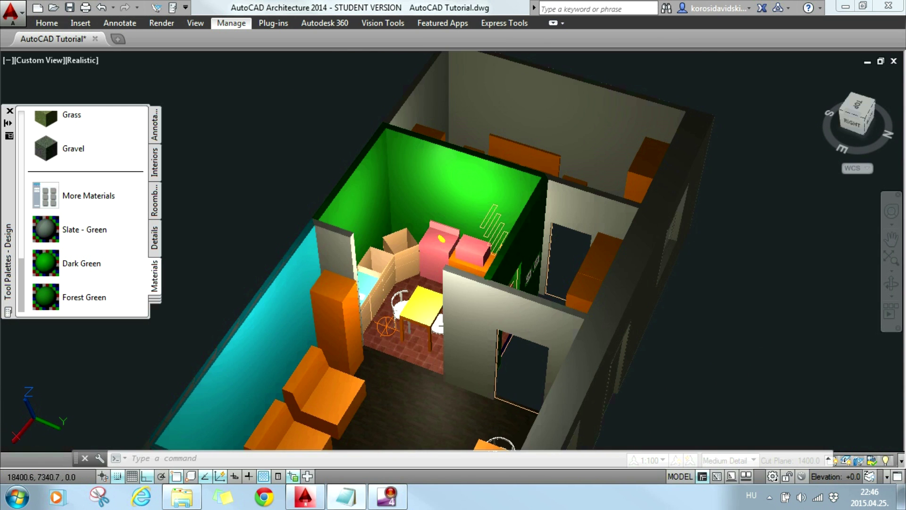